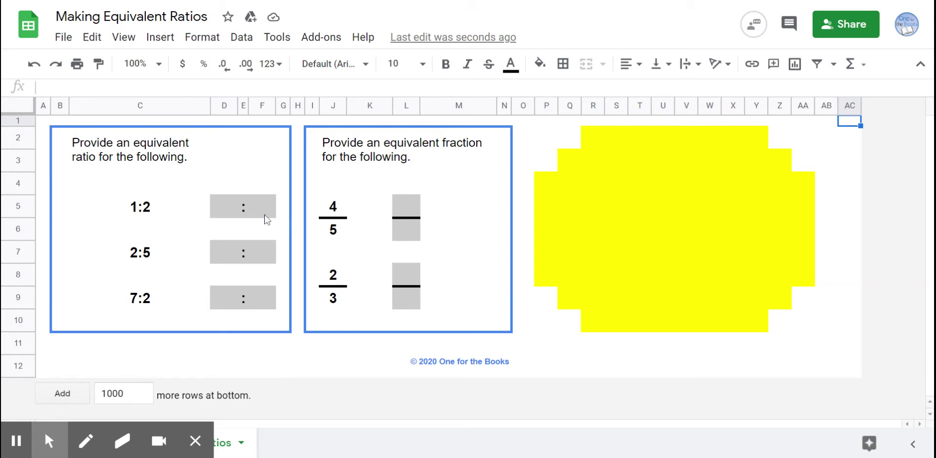
- Try 0:0 as the equivalent ratio for 1:2 in cells D5 and F5, and clear both answer cells
left_click(220, 211)
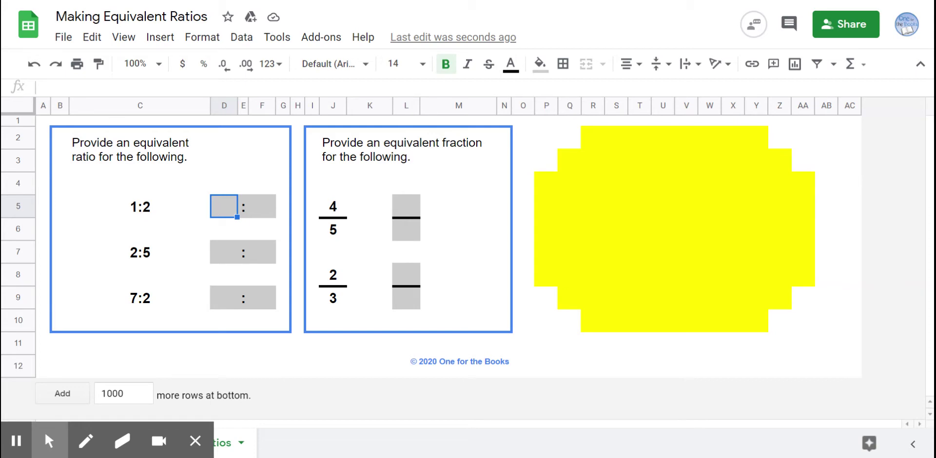
type("0")
key("Right")
key("Right")
type("0")
key("Return")
key("Up")
key("Delete")
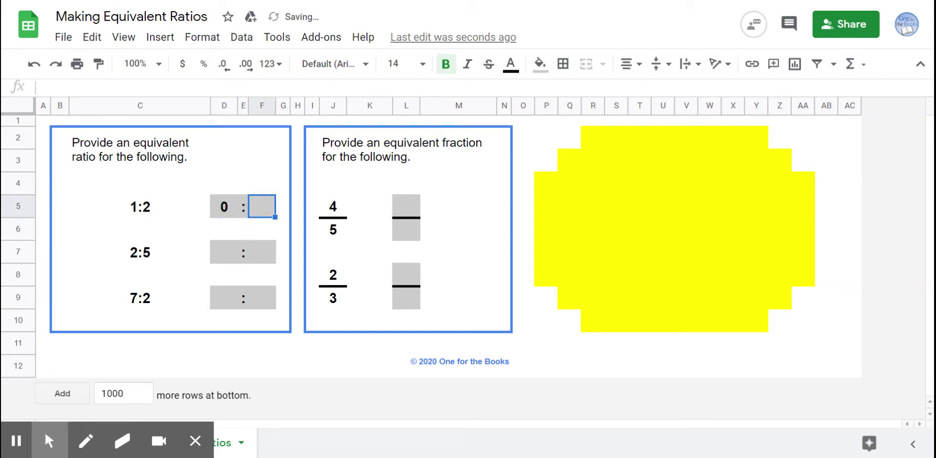
key("Left")
key("Left")
key("Delete")
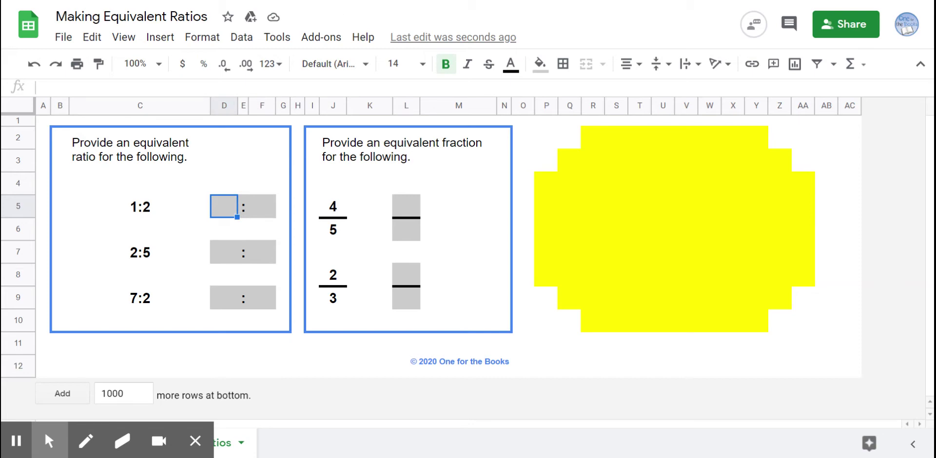
- Try the identical ratio 1:2 as the answer for 1:2 in cells D5 and F5
type("1")
key("Right")
key("Right")
type("2")
key("Return")
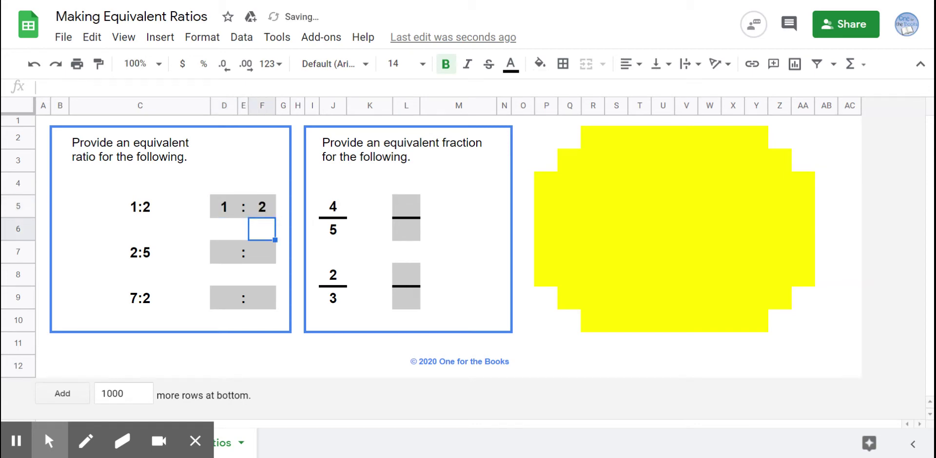
- Replace both terms of the answer for 1:2 so that it reads 2:4
key("Up")
key("Left")
key("Left")
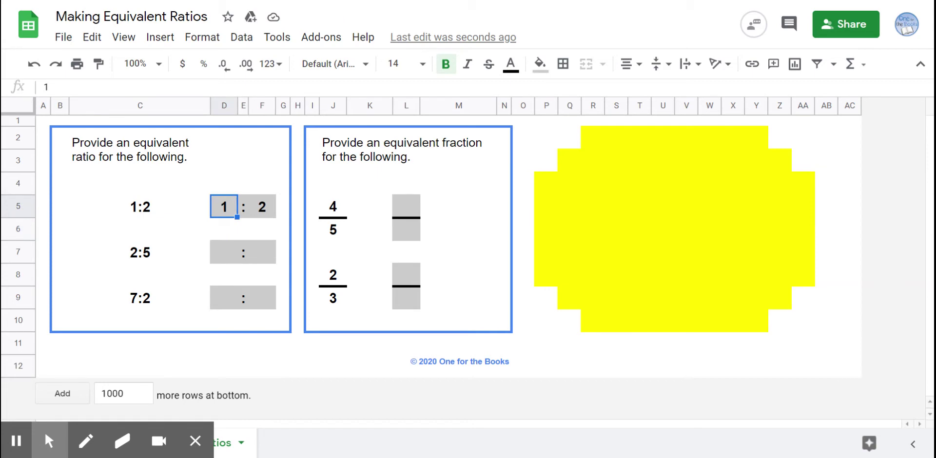
type("2")
key("Right")
key("Right")
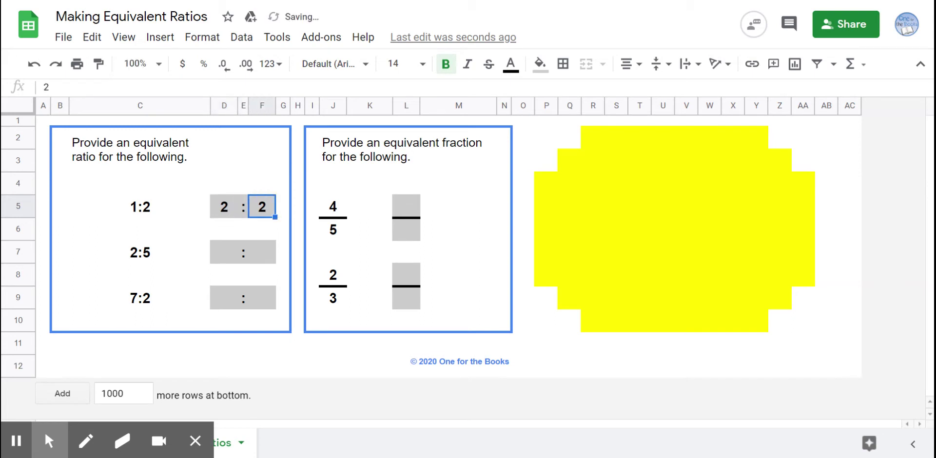
type("4")
key("Return")
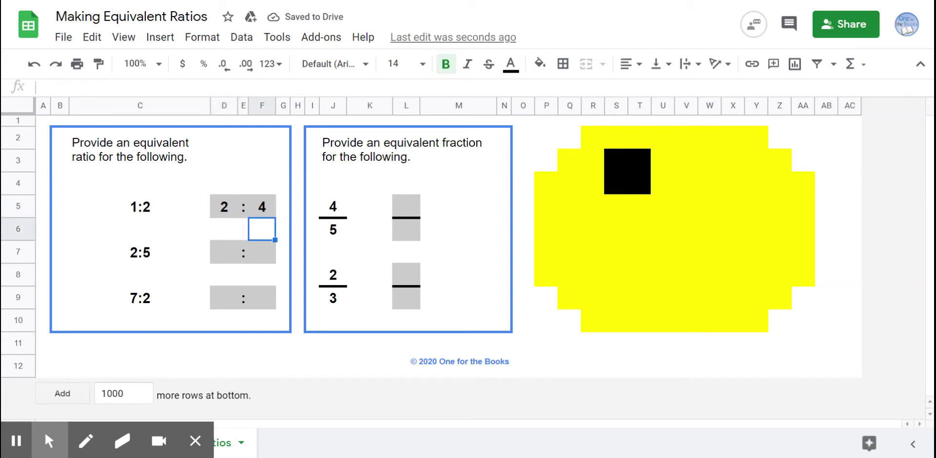
- Change the answer for 1:2 to the decimal ratio 0.5:1
key("Up")
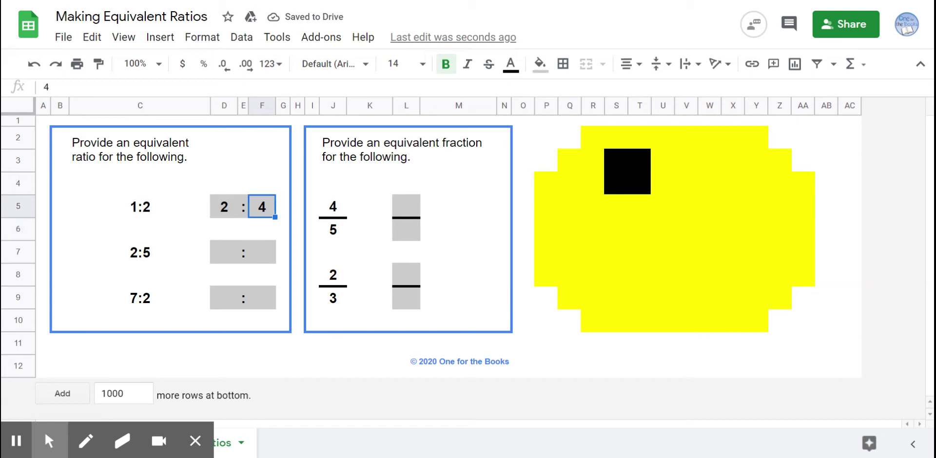
key("Left")
key("Left")
type("0.5")
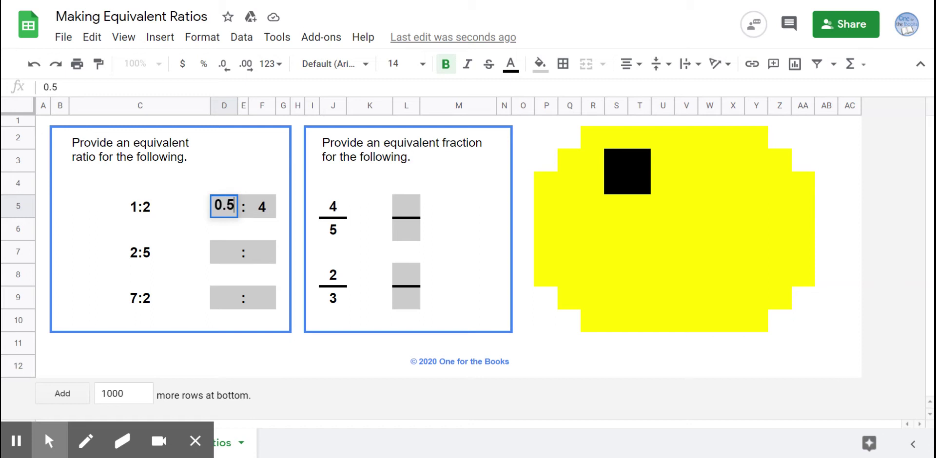
key("Tab")
key("Tab")
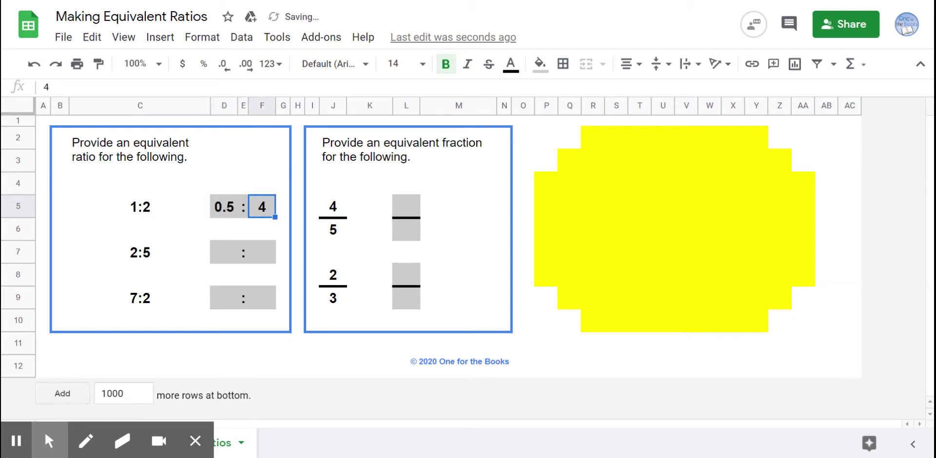
type("1")
key("Return")
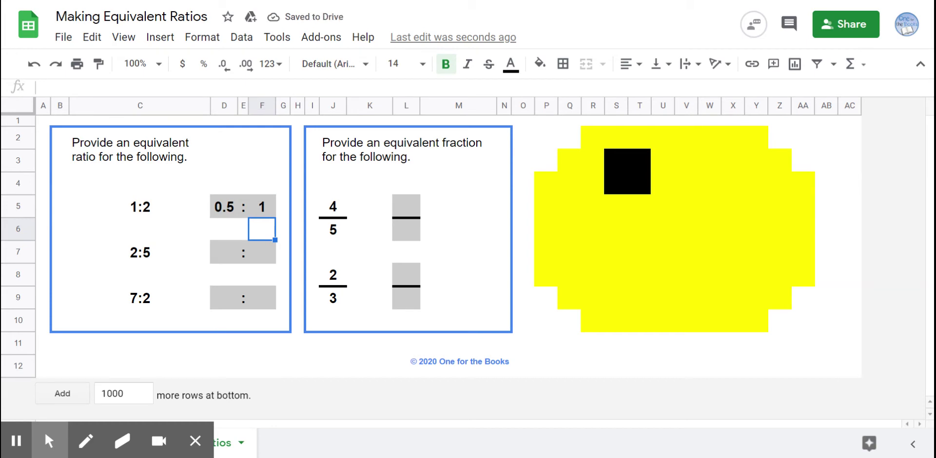
- Clear both terms of the answer for the 1:2 ratio
key("Up")
key("Delete")
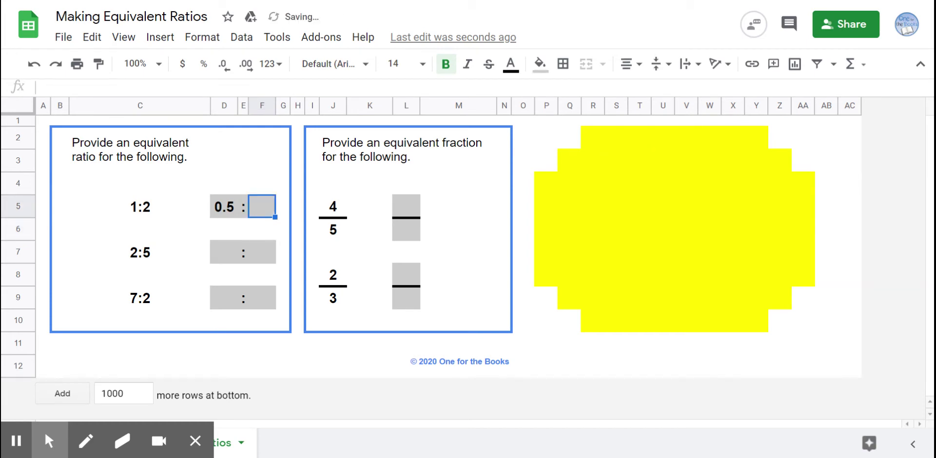
key("Left")
key("Left")
key("Delete")
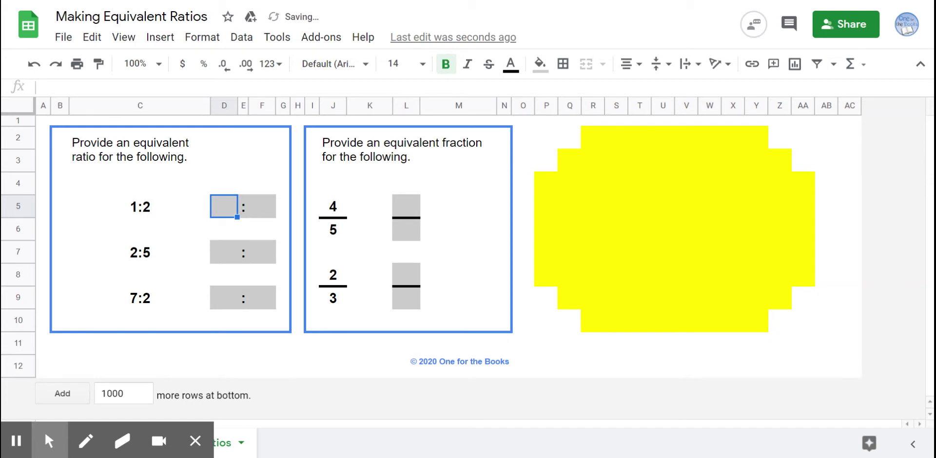
- Enter 2:4 as the equivalent ratio for 1:2 in the emptied cells D5 and F5
type("2")
key("Right")
key("Right")
type("4")
- Enter 7:17.5 as the equivalent ratio for 2:5 in cells D7 and F7
key("Left")
key("Down")
key("Down")
key("Left")
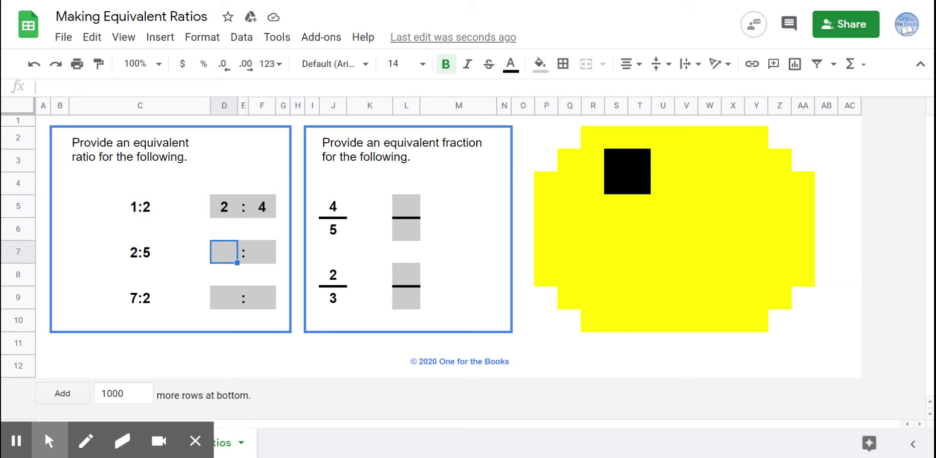
type("7")
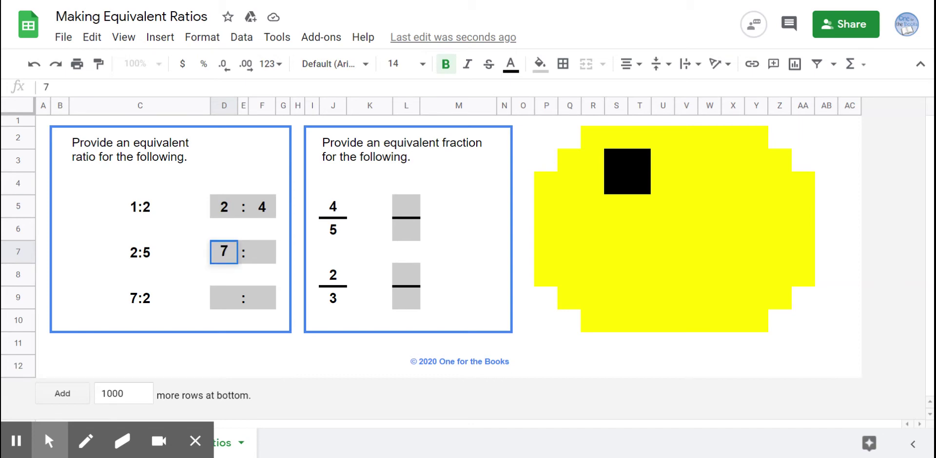
key("Tab")
key("Tab")
type("17.5")
key("Return")
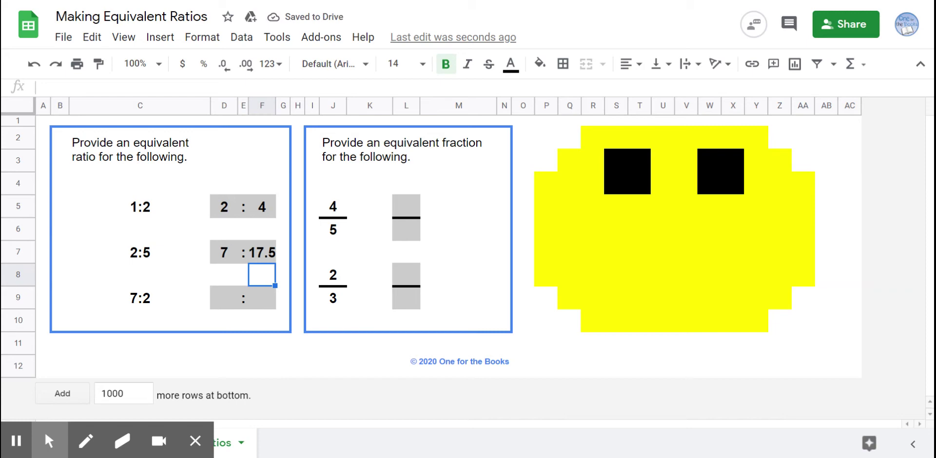
- Try 17 as the second term of the answer for 2:5, and restore it to 17.5
key("Up")
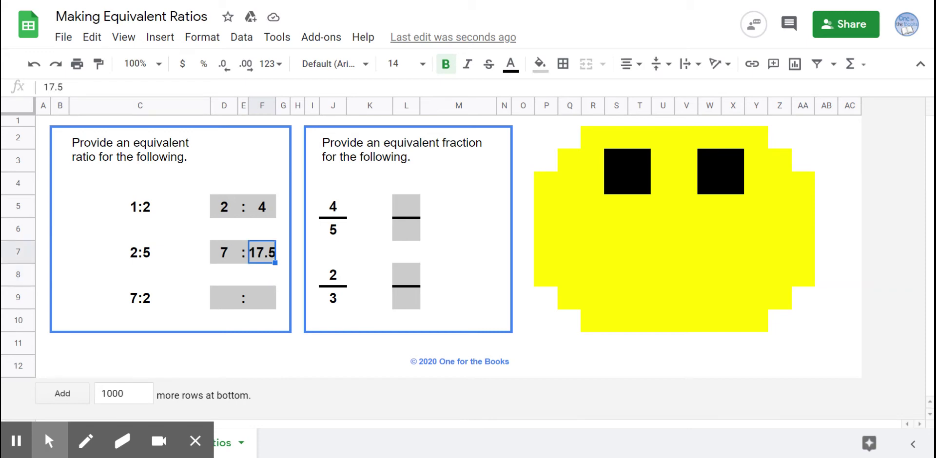
type("17")
key("Return")
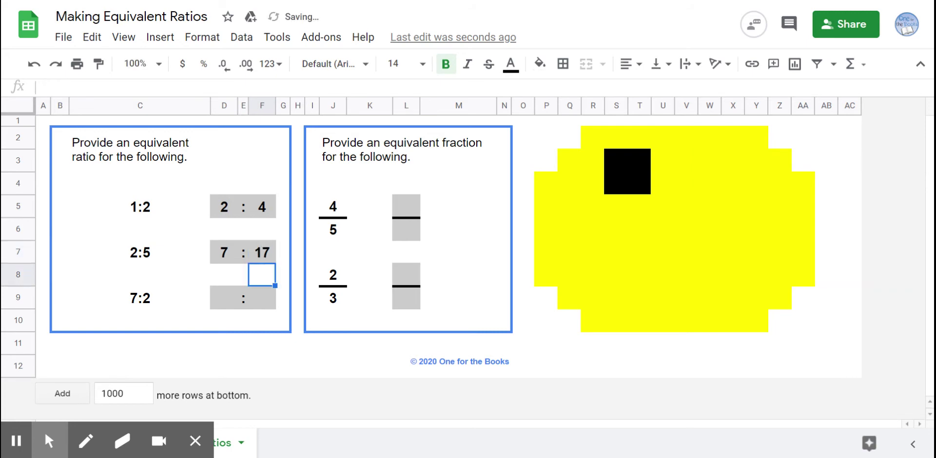
key("Up")
key("Return")
type(".5")
key("Return")
- Enter 3.5:1 as the equivalent ratio for 7:2 in cells D9 and F9
key("Down")
key("Left")
key("Left")
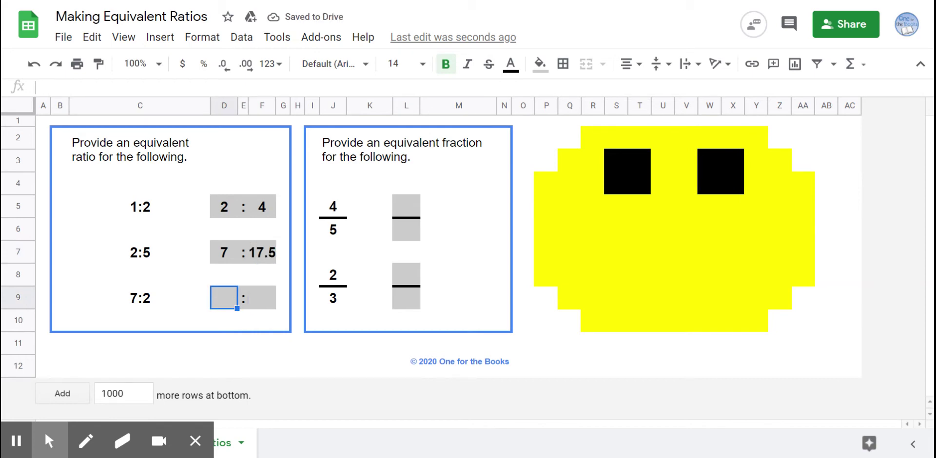
type("3.5")
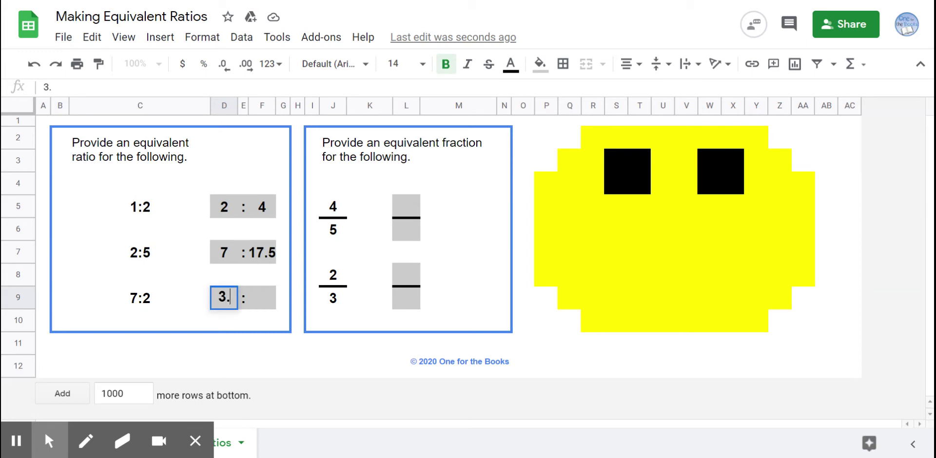
key("Tab")
key("Tab")
type("4")
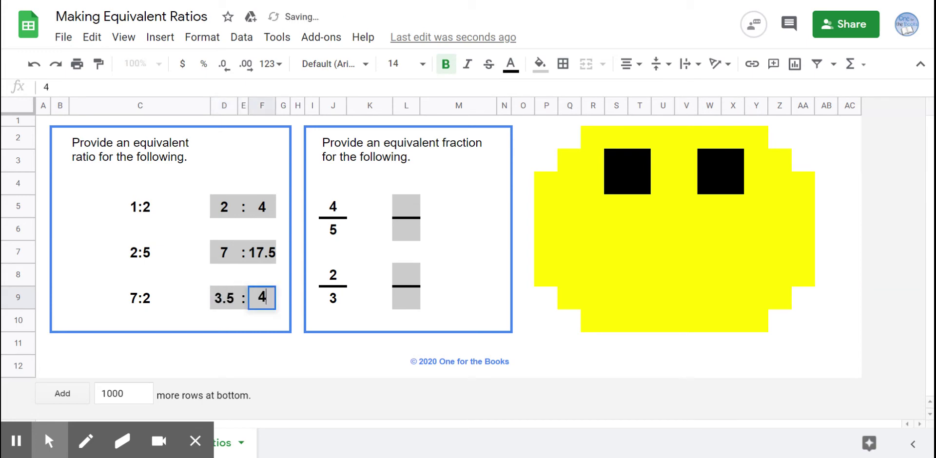
key("Tab")
key("Left")
type("1")
key("Tab")
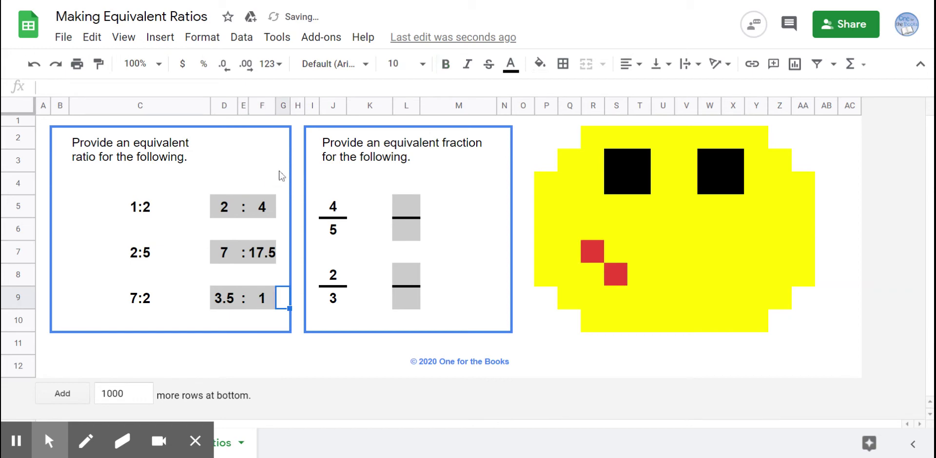
- Enter 8/10 as the equivalent fraction for 4/5 in cells L5 and L6
left_click(401, 212)
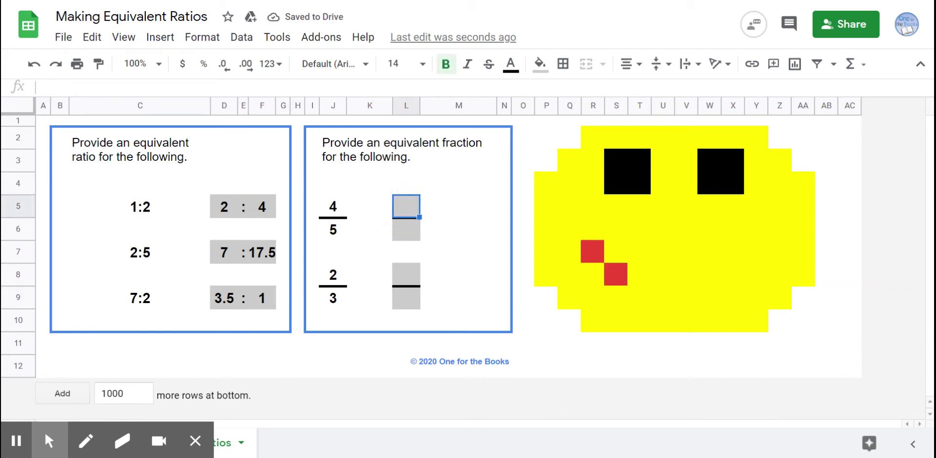
type("8")
key("Return")
type("10")
key("Return")
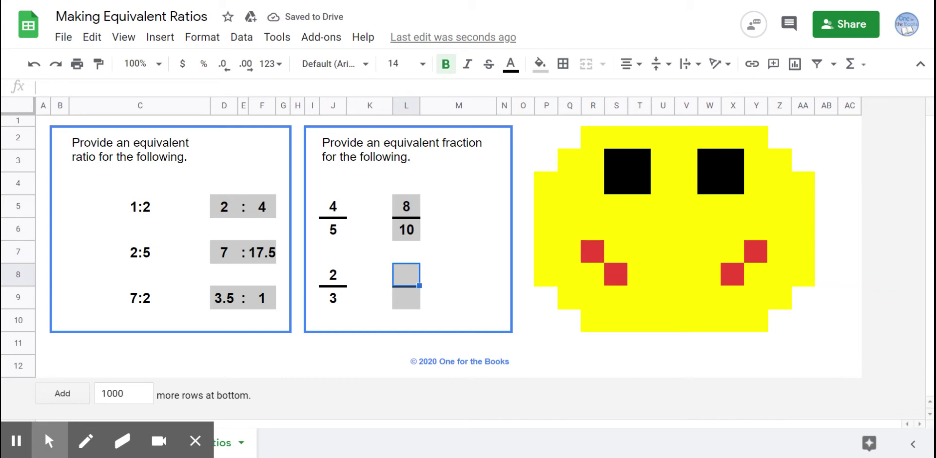
- Enter 6/9 as the equivalent fraction for 2/3 in cells L8 and L9
type("6")
key("Return")
type("9")
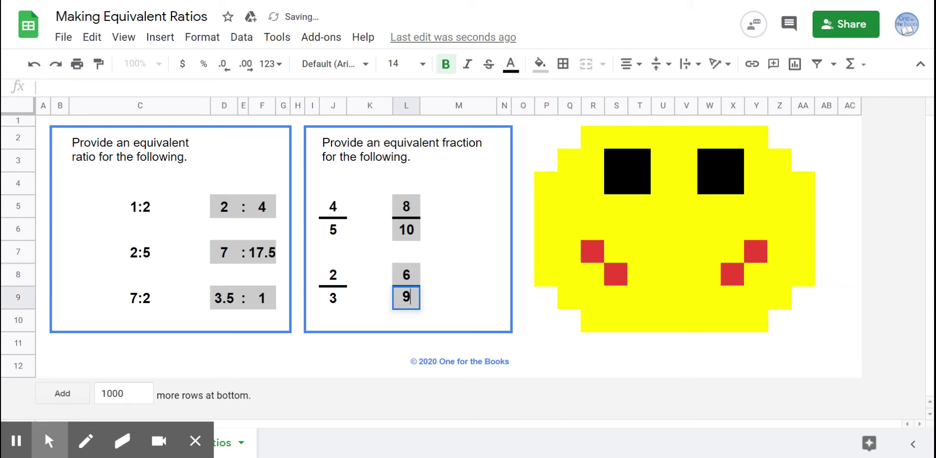
key("Return")
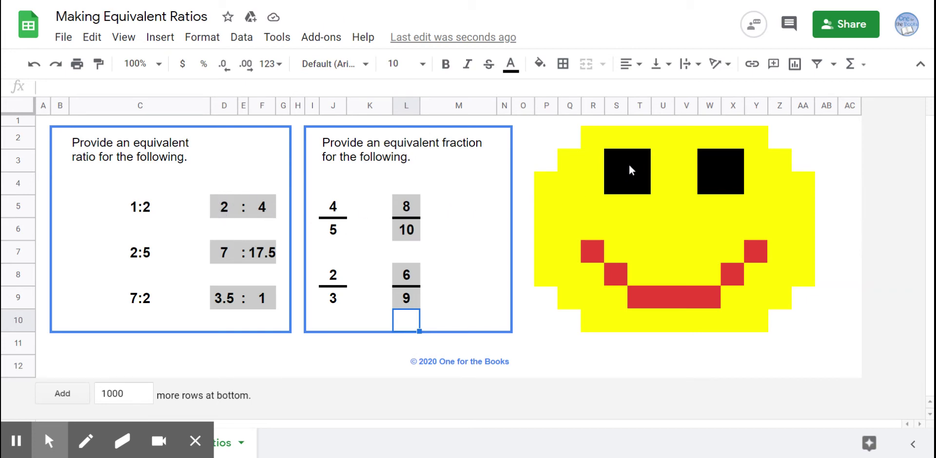
- Open the conditional format rule of the smiley's left eye (S3:T4) and copy its custom formula
left_click(621, 161)
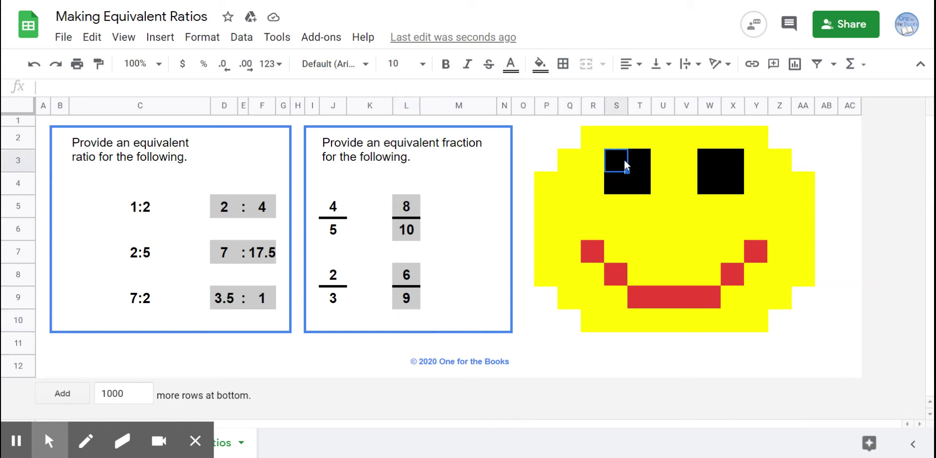
left_click(200, 37)
scroll(244, 317, "down", 1)
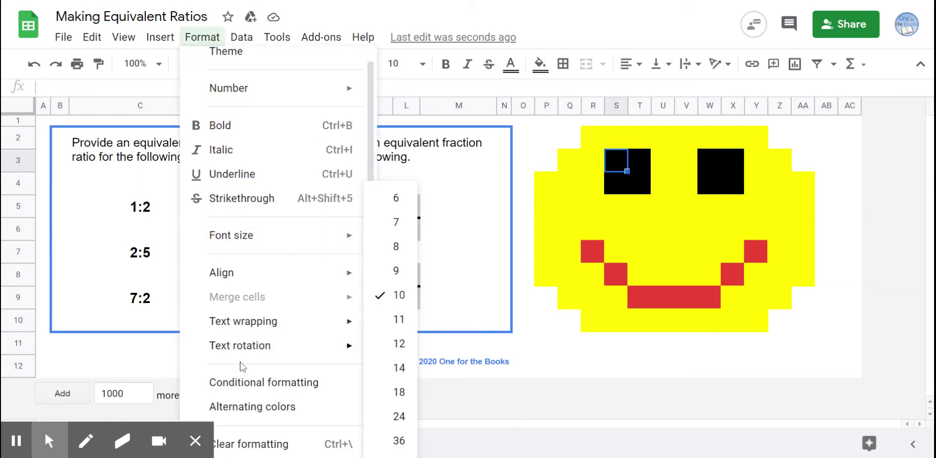
left_click(249, 388)
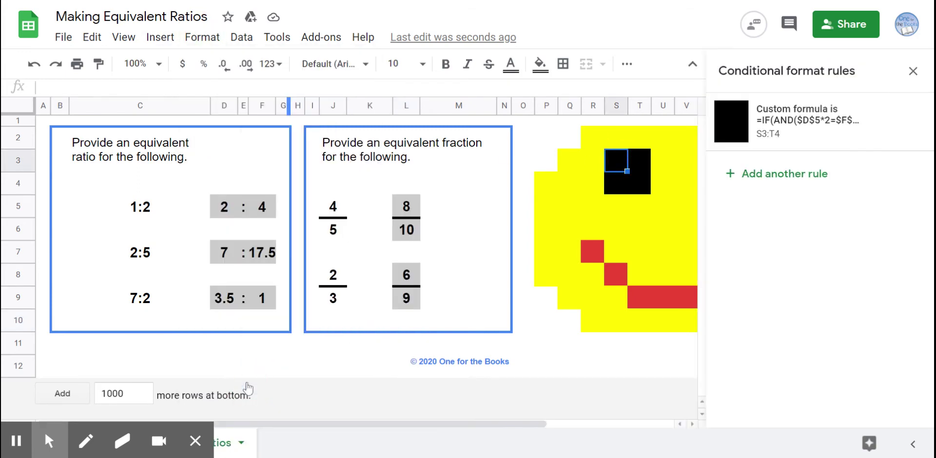
left_click(786, 133)
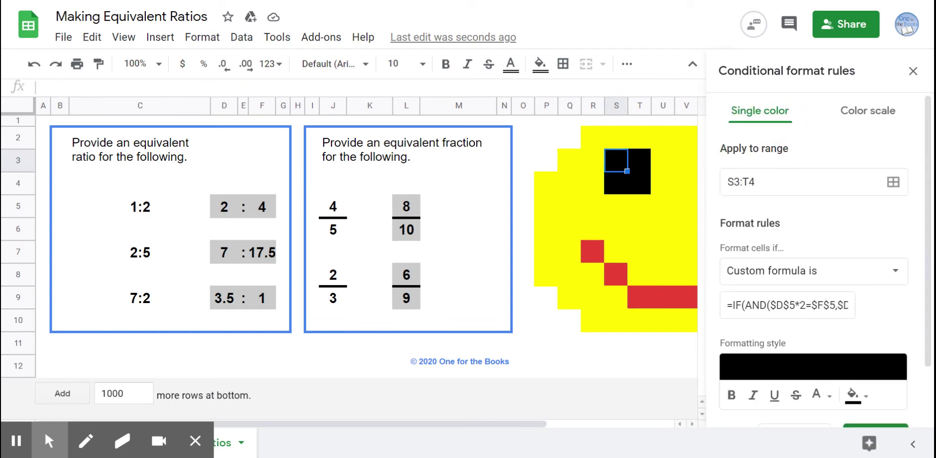
left_click_drag(727, 305, 884, 305)
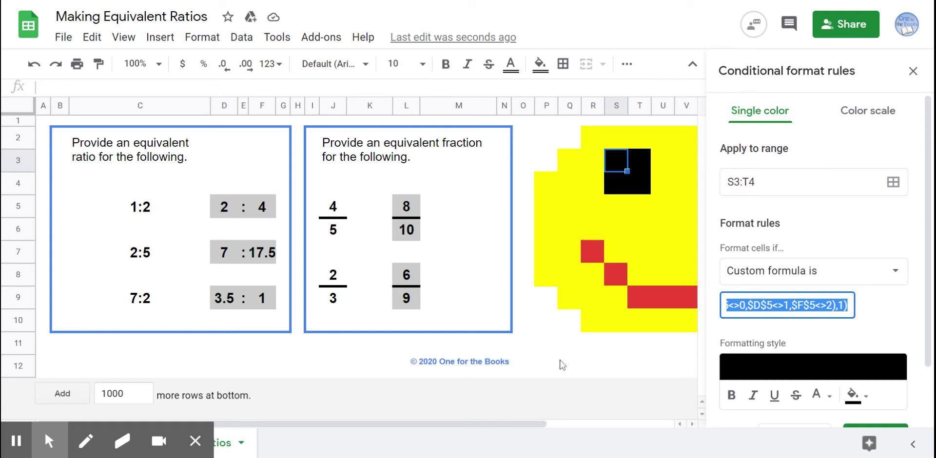
- Merge cells Q12:Z12 below the smiley, enter =IF(AND($D$5*2=$F$5,$D$5<>0,$F$5<>0,$D$5<>1,$F$5<>2),1) there and close the conditional format rules
left_click(312, 357)
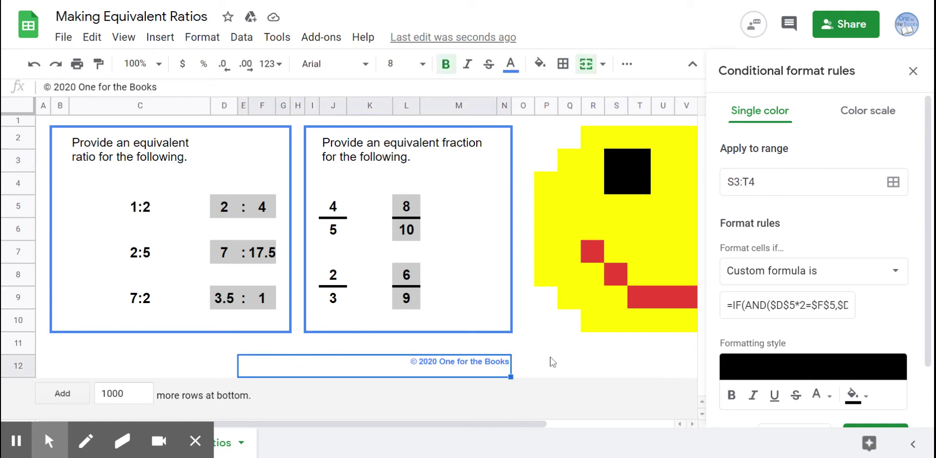
left_click(572, 364)
mouse_move(612, 364)
left_mouse_down()
mouse_move(734, 363)
mouse_move(617, 376)
left_mouse_up()
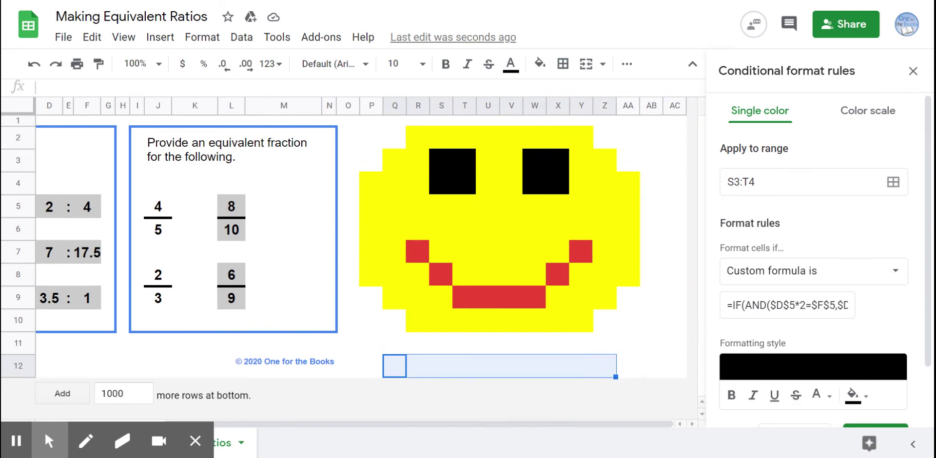
left_click(586, 64)
type("=IF(AND($D$5*2=$F$5,$D$5<>0,$F$5<>0,$D$5<>1,$F$5<>2),1)")
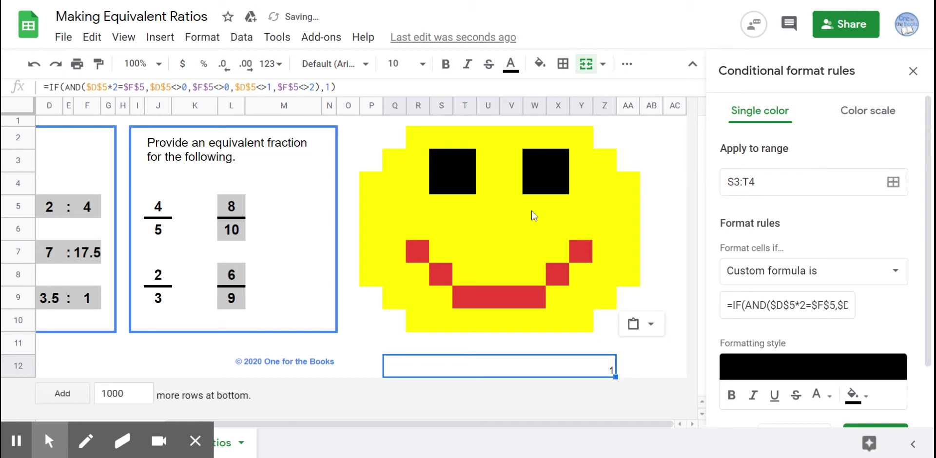
left_click(913, 71)
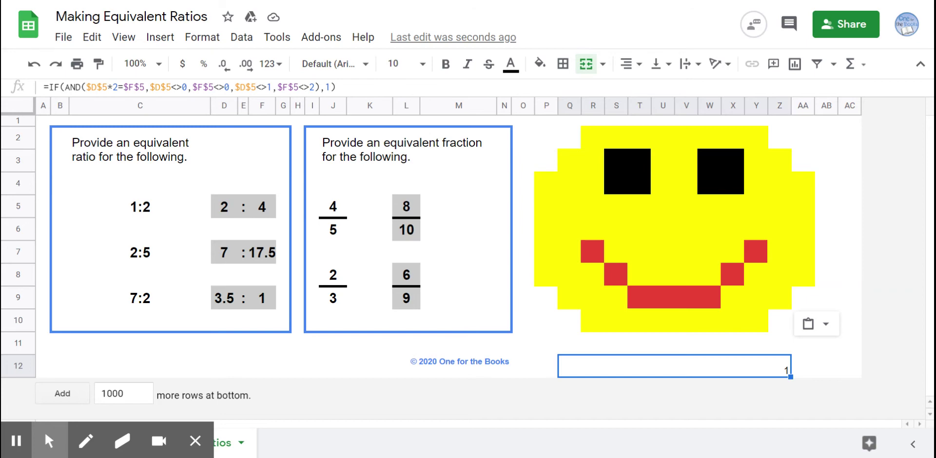
- Examine the parts of the IF(AND()) formula in Q12: the ratio test $D$5*2=$F$5, the exclusions of 0, 1 and 2, and the result 1
left_click_drag(235, 87, 315, 93)
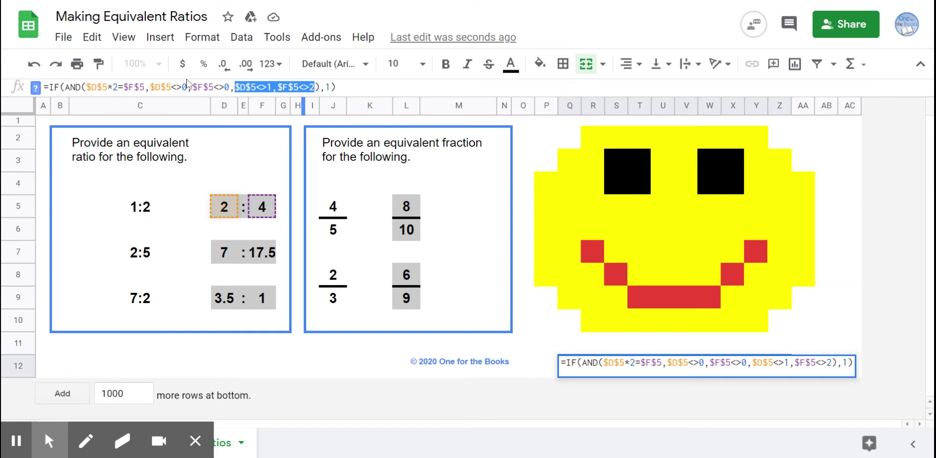
left_click(360, 86)
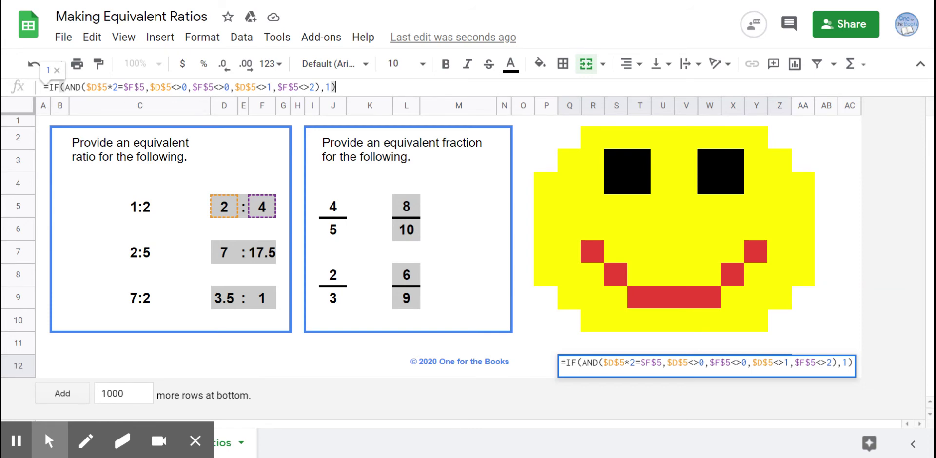
left_click(85, 87)
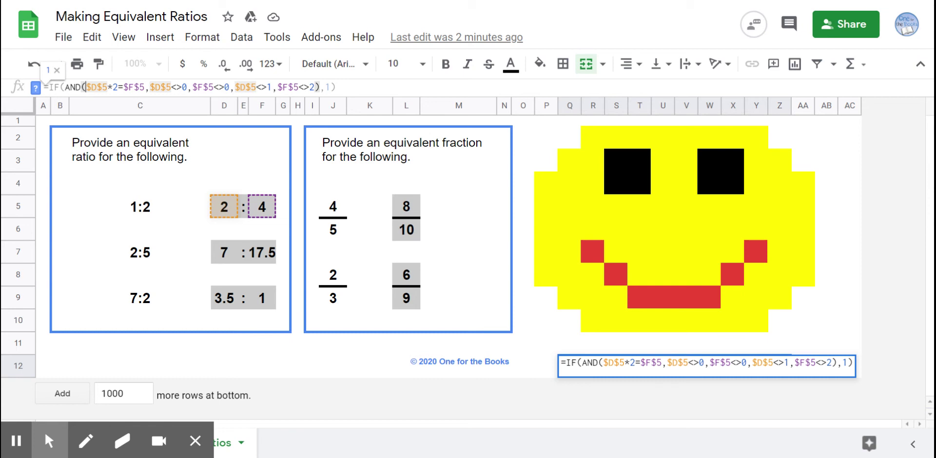
left_click_drag(145, 86, 86, 87)
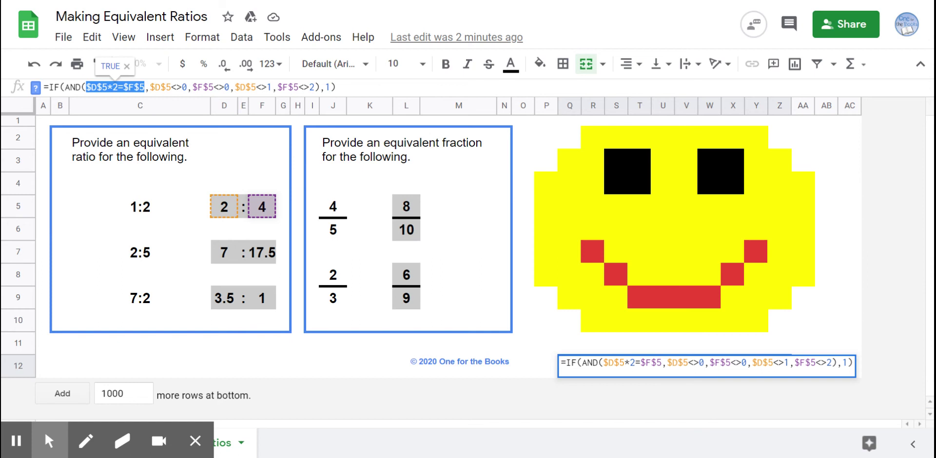
left_click(149, 87)
left_click_drag(150, 87, 187, 86)
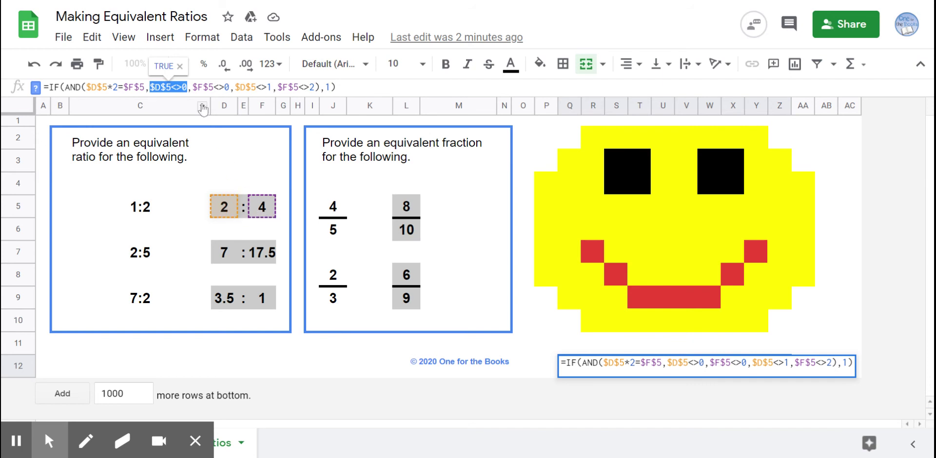
left_click_drag(193, 87, 267, 88)
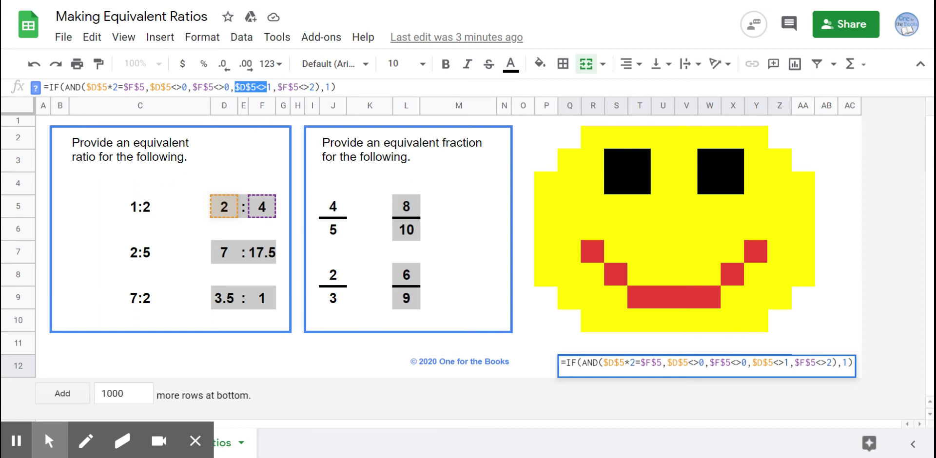
double_click(328, 87)
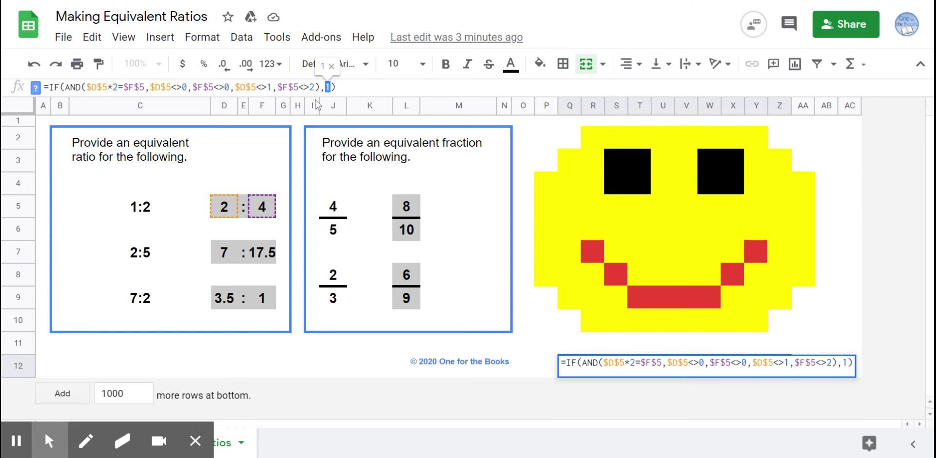
left_click(338, 87)
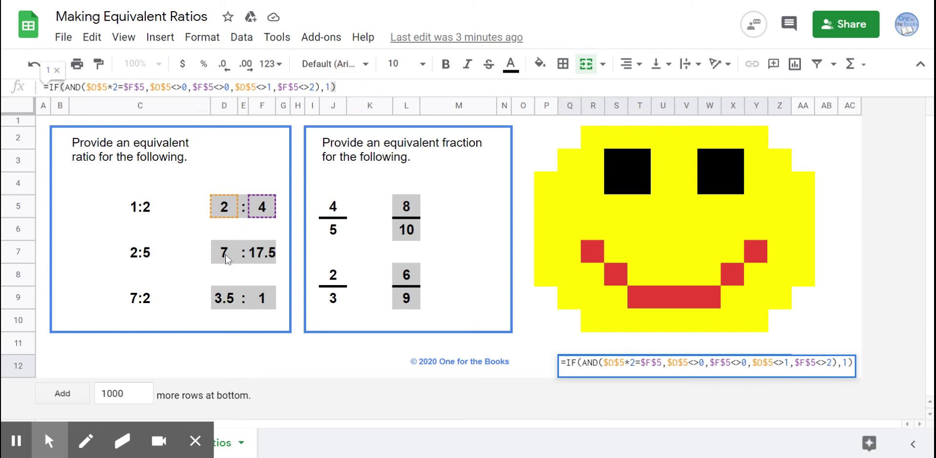
left_click(226, 258)
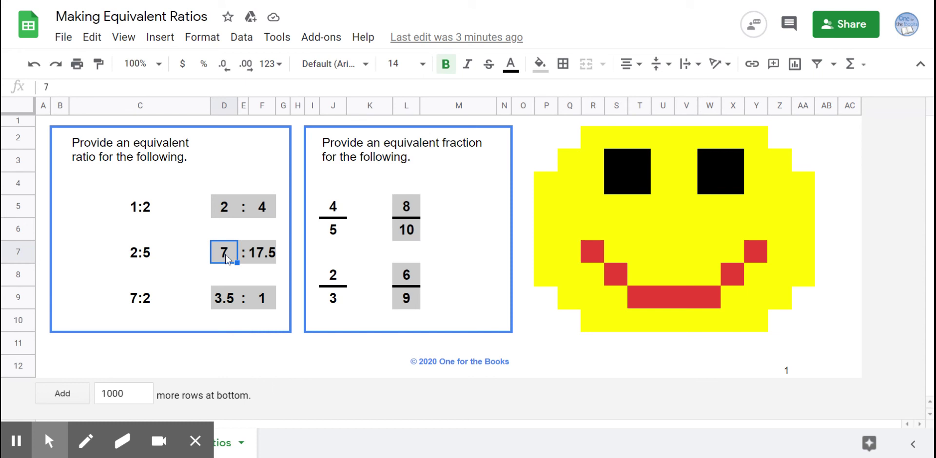
- Open the conditional format rule of the smiley's right eye (W3:X4), copy its custom formula and finish the rule without changes
left_click(711, 174)
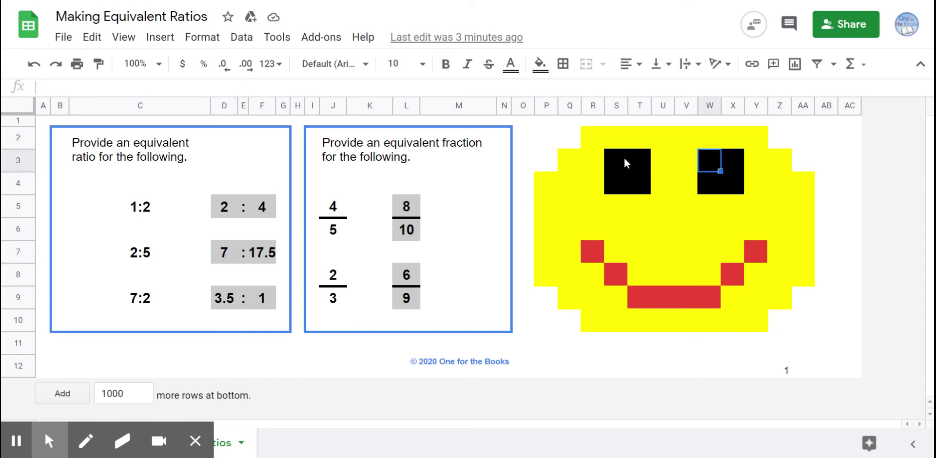
left_click(207, 44)
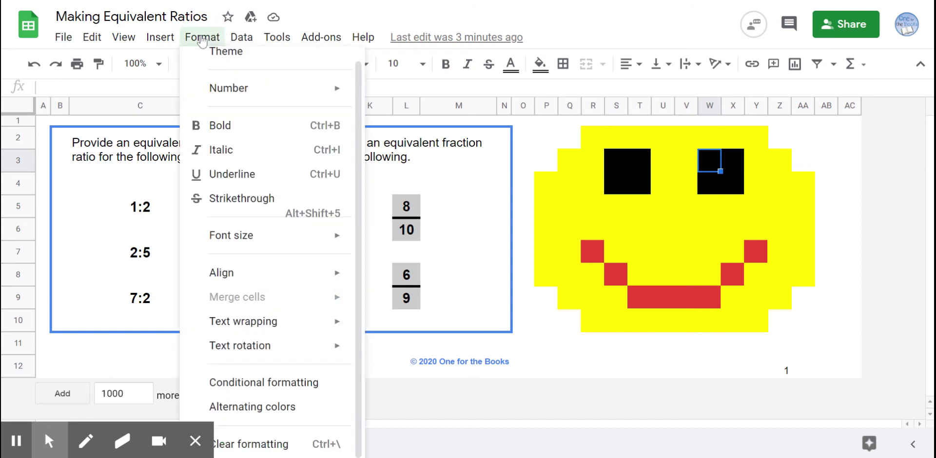
left_click(273, 383)
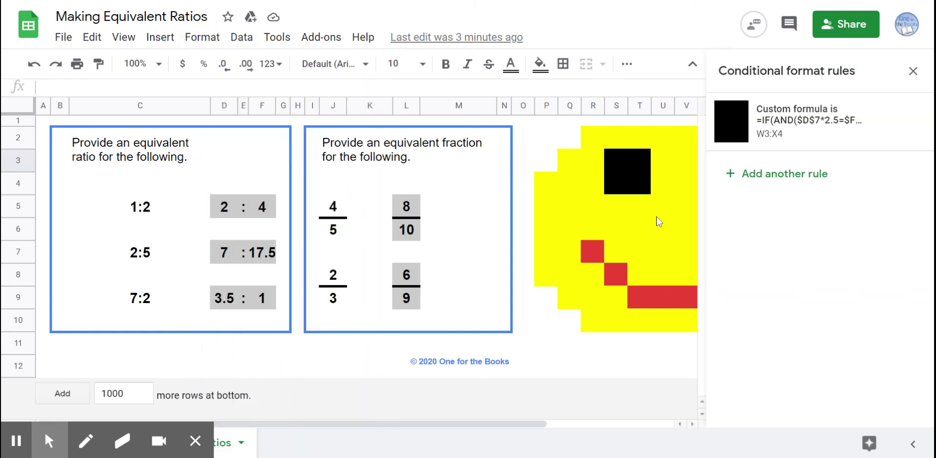
left_click(786, 128)
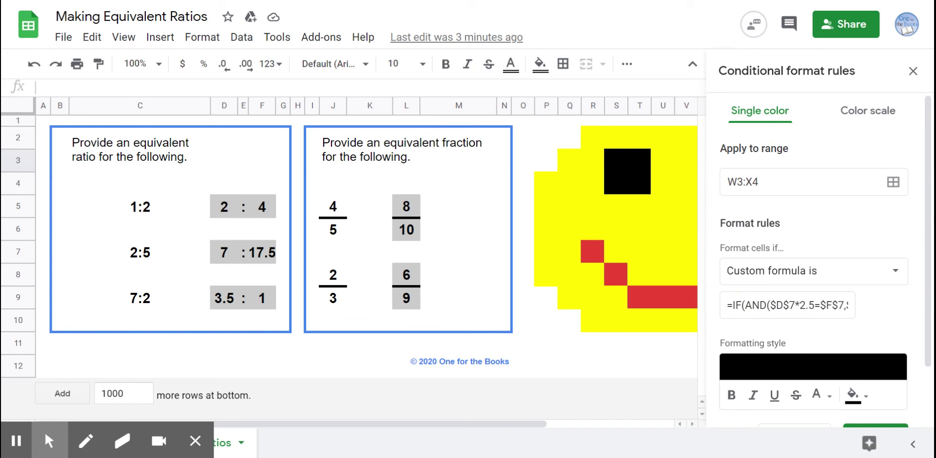
left_click_drag(727, 305, 878, 309)
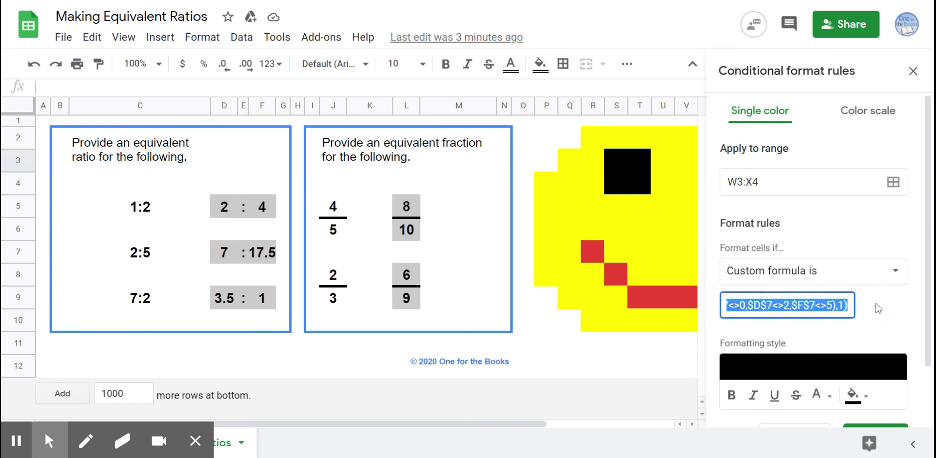
scroll(829, 341, "down", 2)
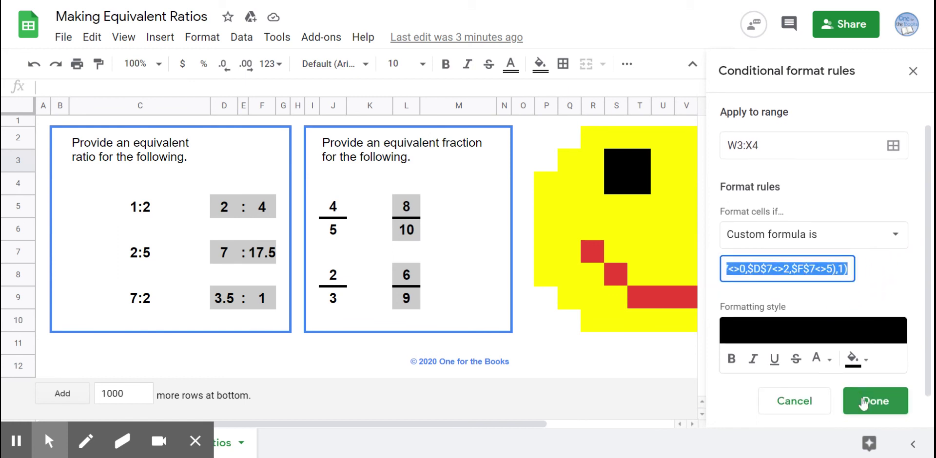
left_click(871, 405)
- Merge cells Q11:Y11 below the smiley and enter =IF(AND($D$7*2.5=$F$7,$D$7<>0,$F$7<>0,$D$7<>2,$F$7<>5),1) there
left_click(624, 367)
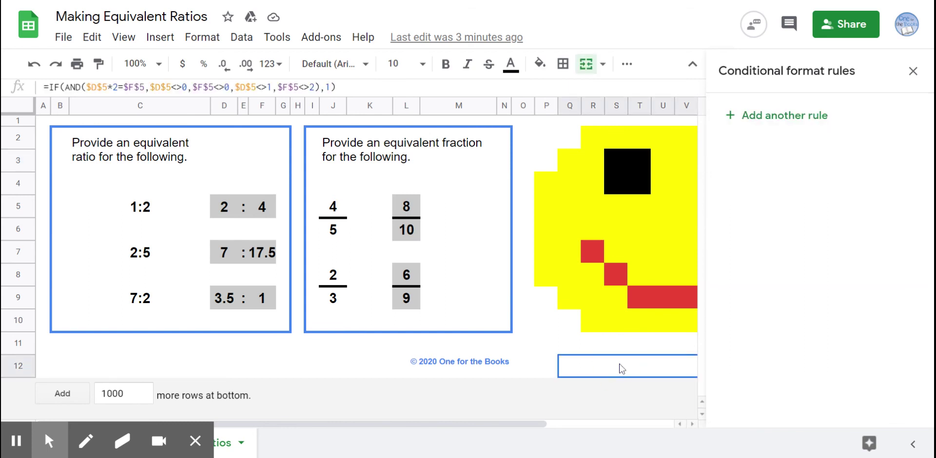
left_click(626, 353)
left_click_drag(569, 344, 588, 344)
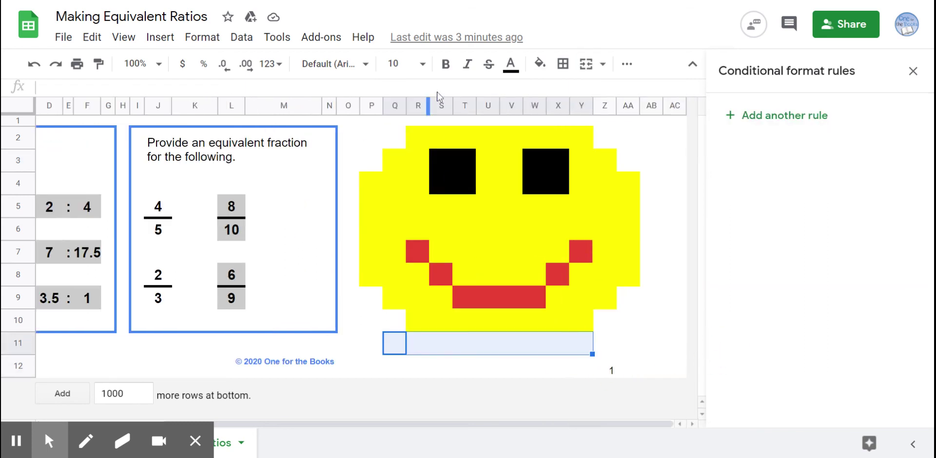
left_click(562, 64)
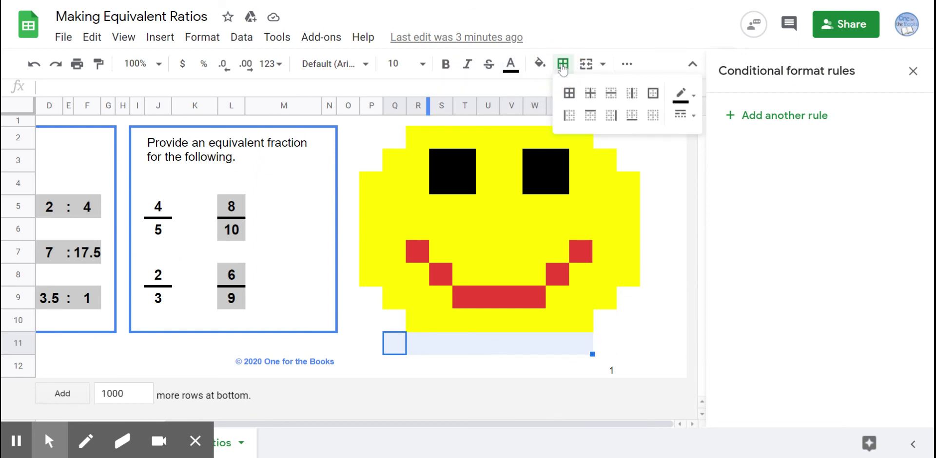
left_click(586, 64)
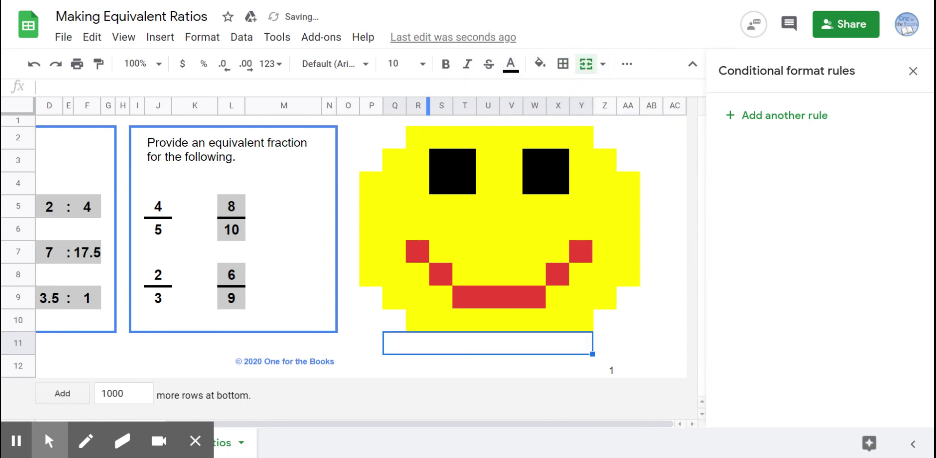
type("=IF(AND($D$7*2.5=$F$7,$D$7<>0,$F$7<>0,$D$7<>2,$F$7<>5),1)")
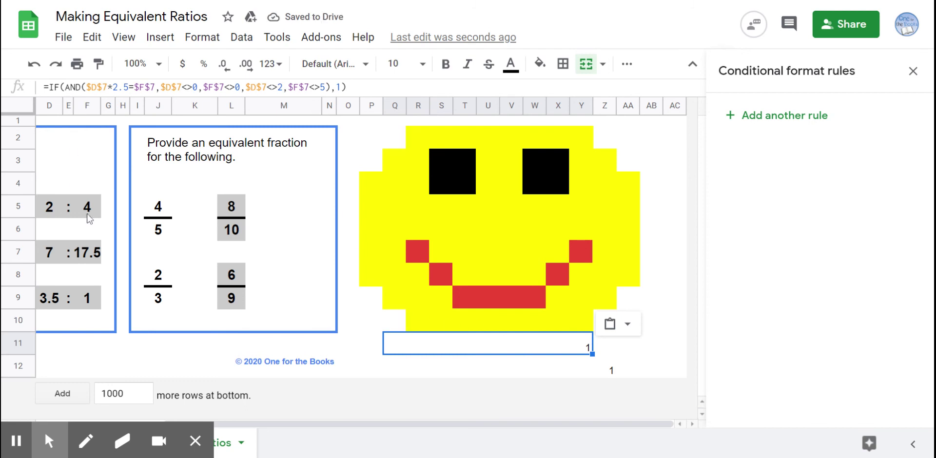
- Review the 2:5 ratio formula in Q11 against the answer cells and close the conditional format rules
scroll(89, 218, "left", 3)
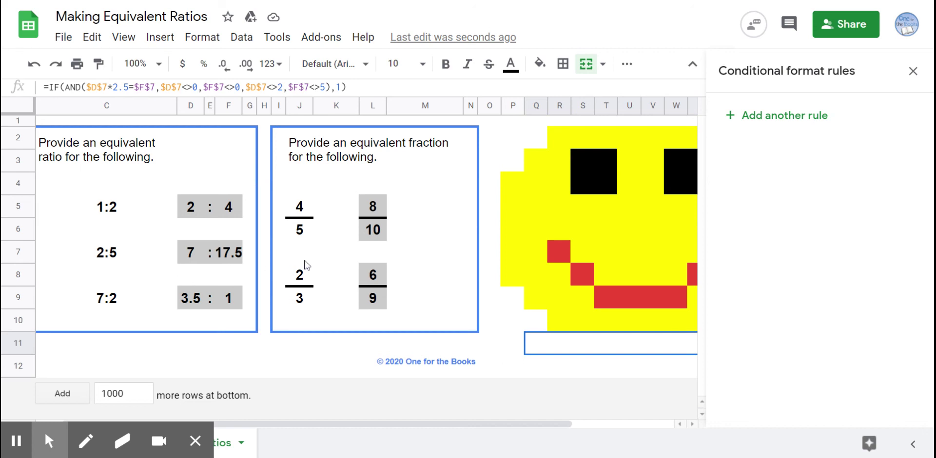
left_click(377, 208)
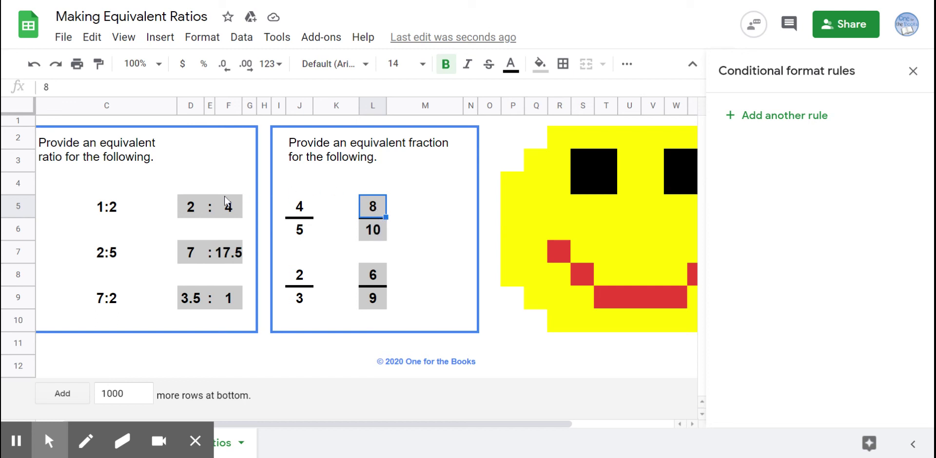
left_click(590, 351)
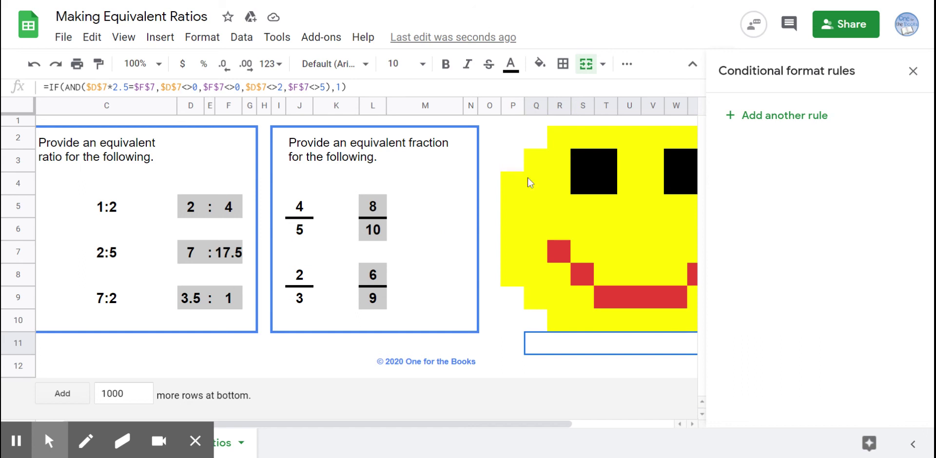
left_click(913, 71)
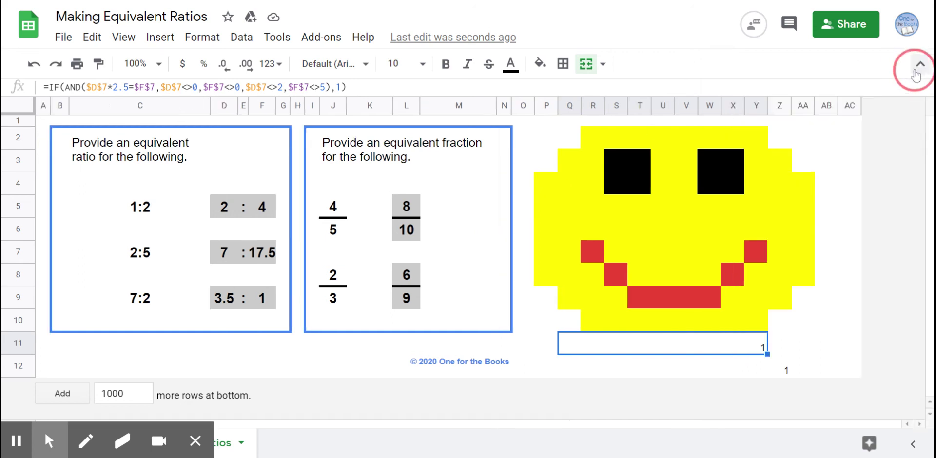